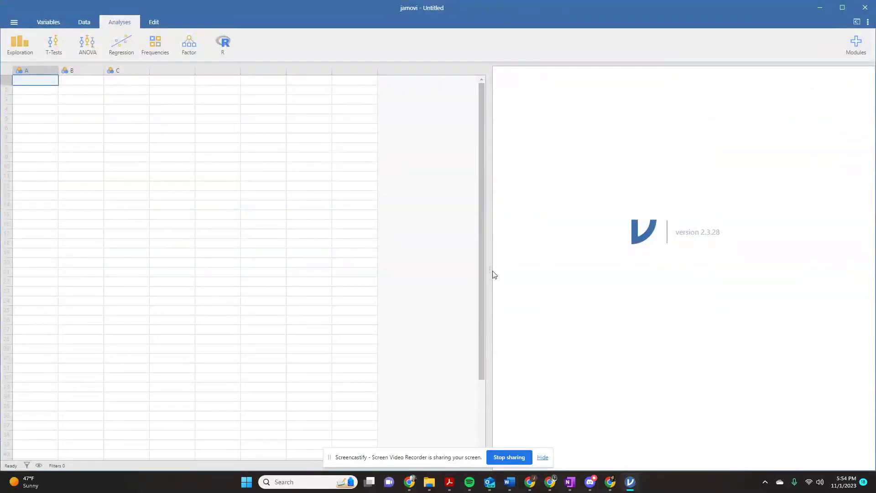
# Step: Widen the data pane of the empty dataset and bring up the main file menu
pyautogui.moveTo(493, 272); pyautogui.dragTo(608, 262)
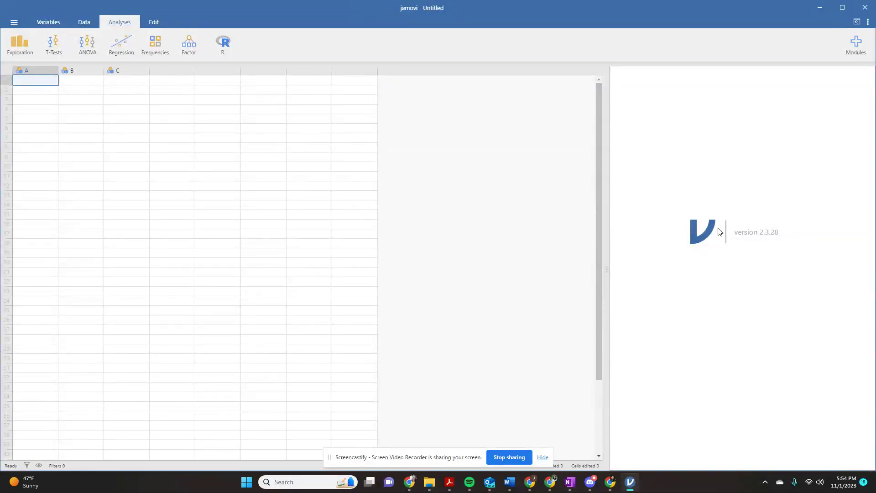
pyautogui.click(18, 24)
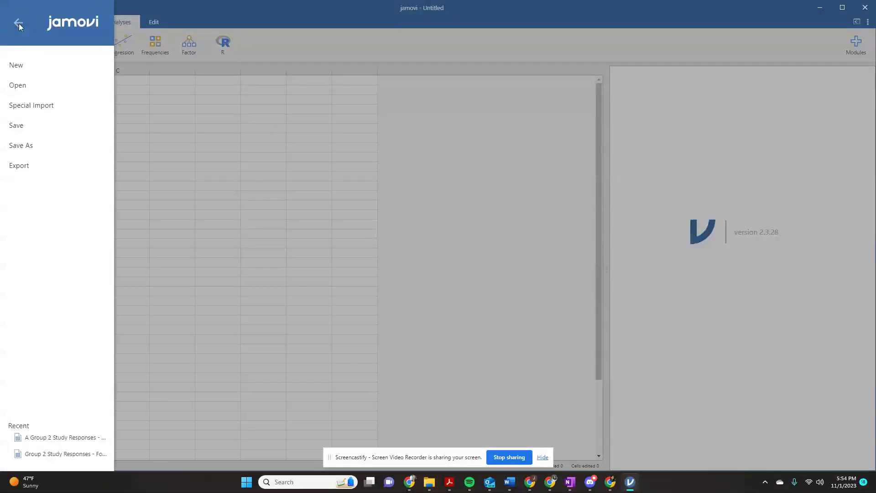
# Step: Open 'A Group 2 Study Responses - Form Responses 2.csv' from Downloads and widen the grid
pyautogui.click(26, 85)
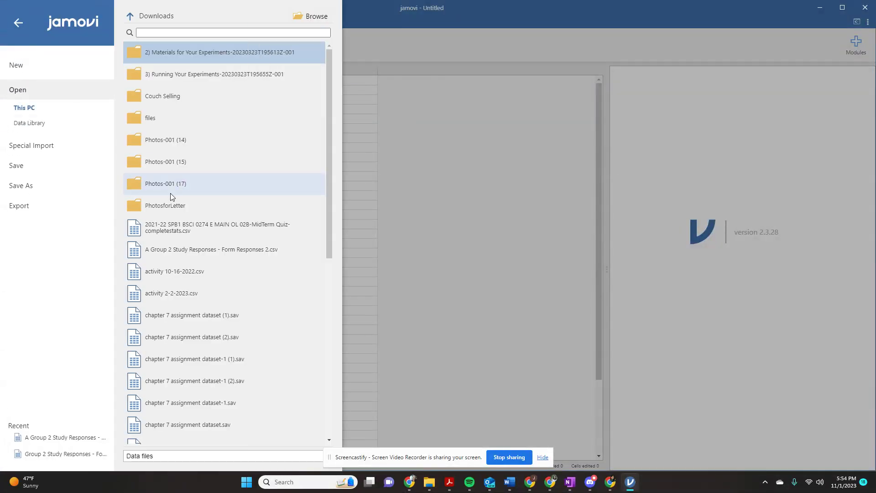
pyautogui.scroll(-2, 263, 255)
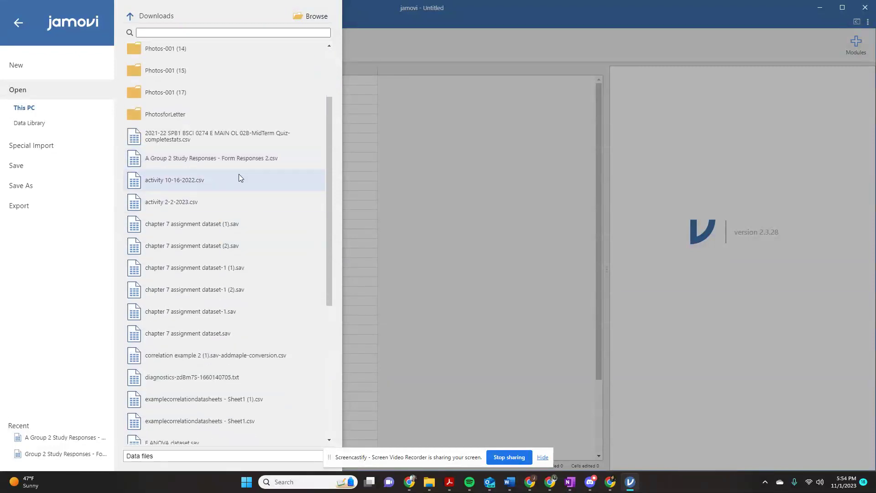
pyautogui.click(214, 163)
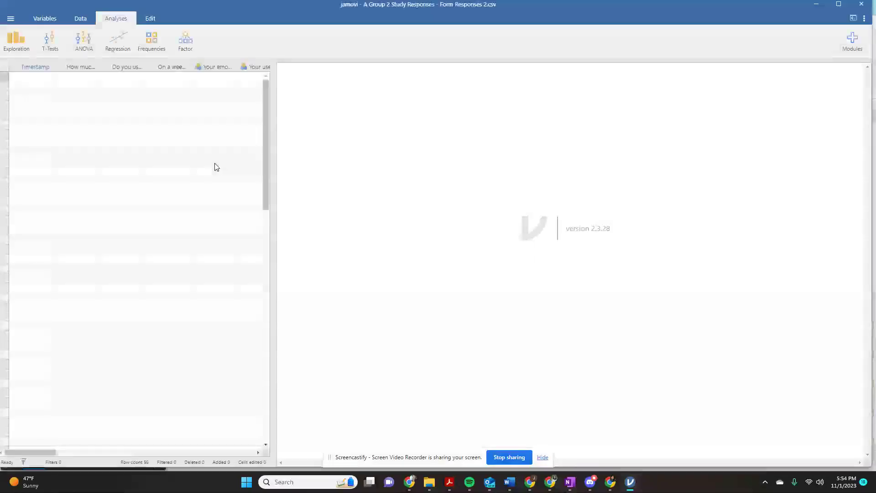
pyautogui.moveTo(274, 269); pyautogui.dragTo(741, 273)
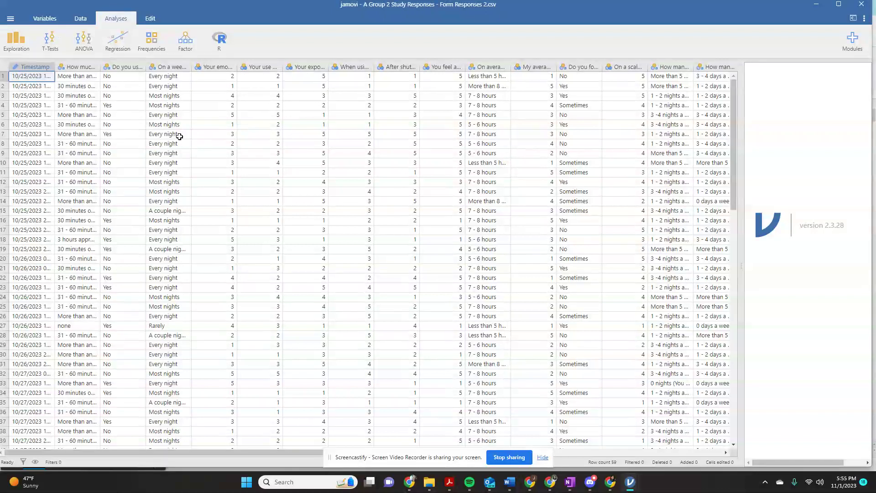
# Step: Rename the weekly bedtime screen-time column to ScreentimeBedtime
pyautogui.click(173, 66)
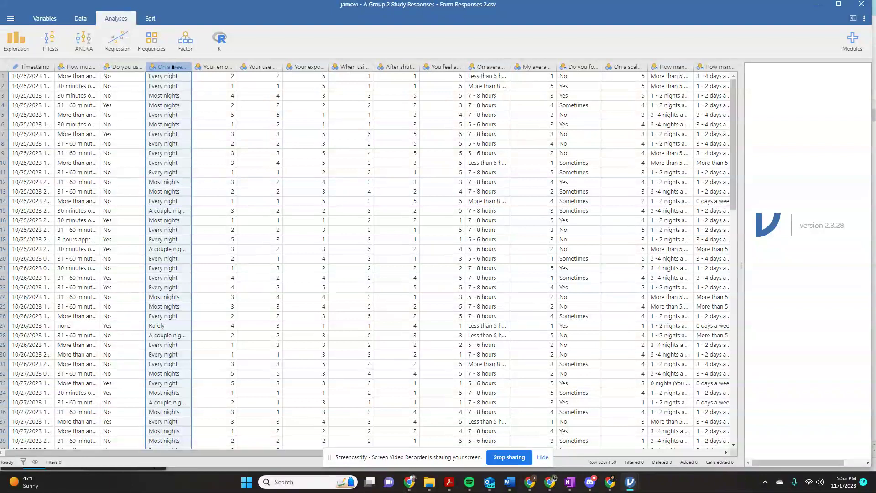
pyautogui.doubleClick(173, 67)
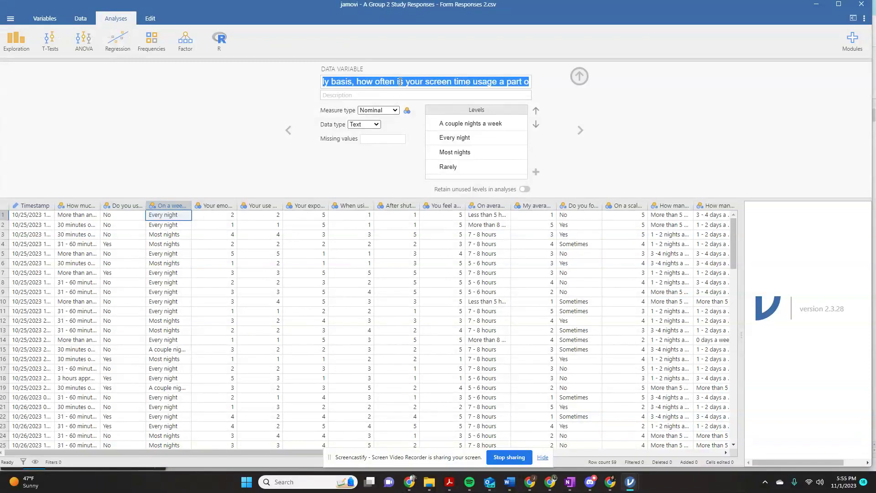
pyautogui.write('Screen')
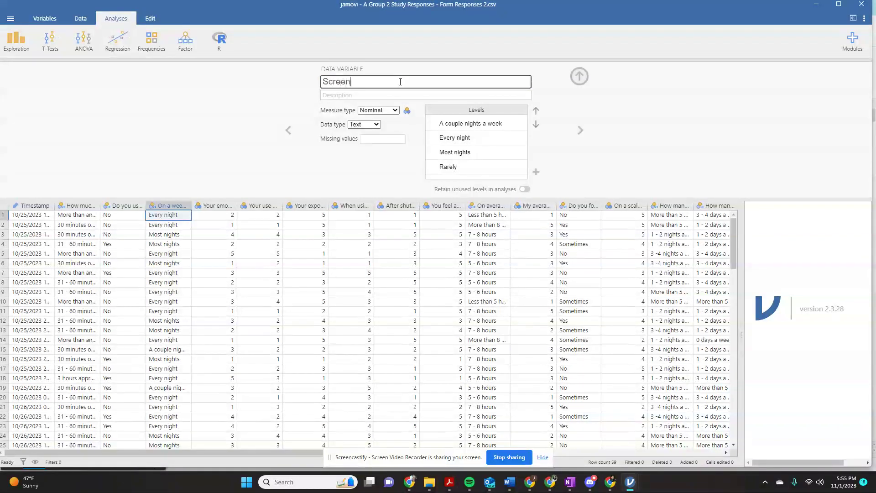
pyautogui.write('timeBedtime')
pyautogui.press('Return')
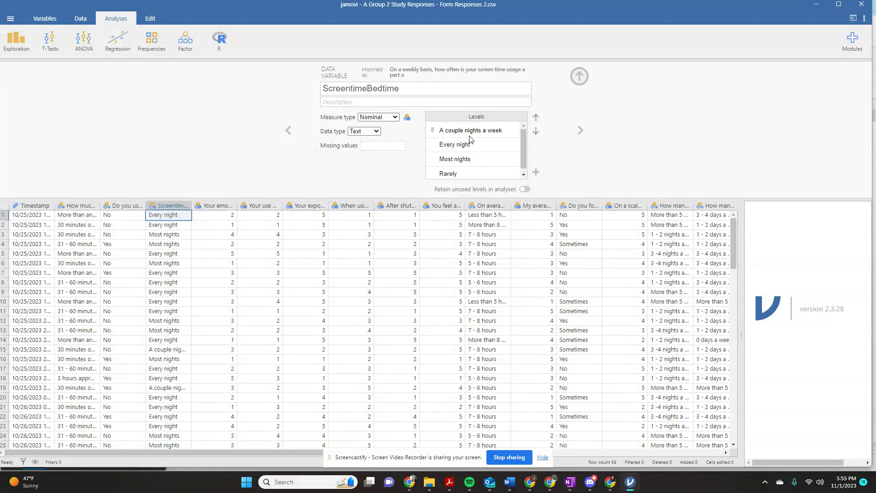
# Step: Relabel the Rarely level of ScreentimeBedtime as 1
pyautogui.click(495, 130)
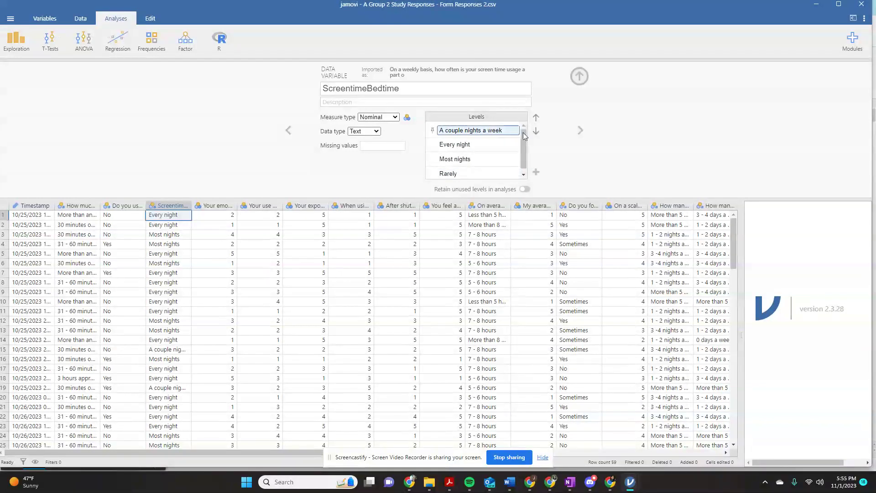
pyautogui.scroll(-1, 475, 174)
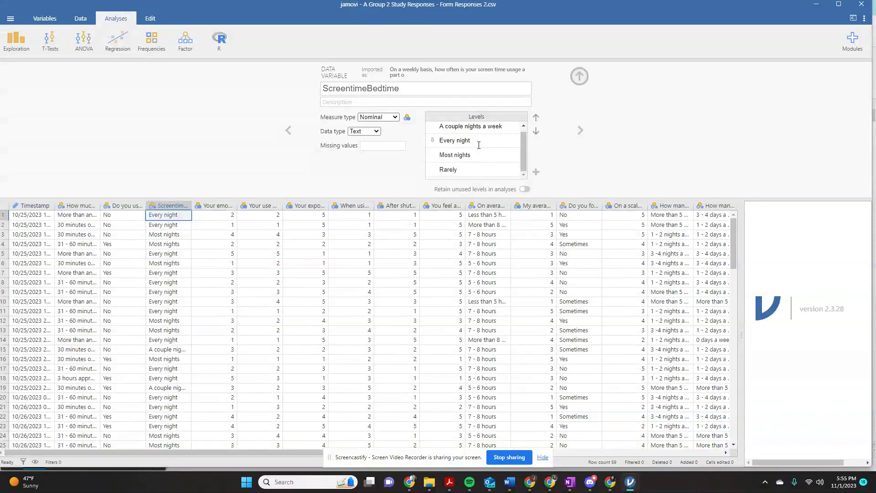
pyautogui.scroll(1, 470, 150)
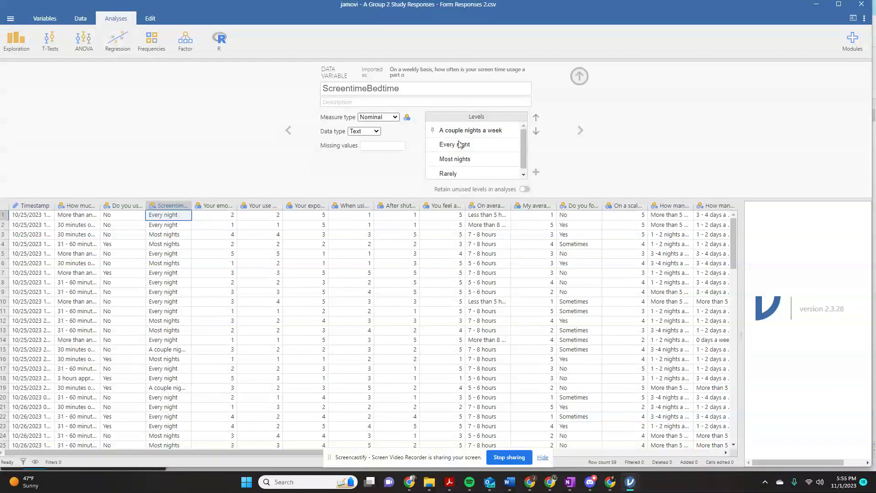
pyautogui.click(460, 174)
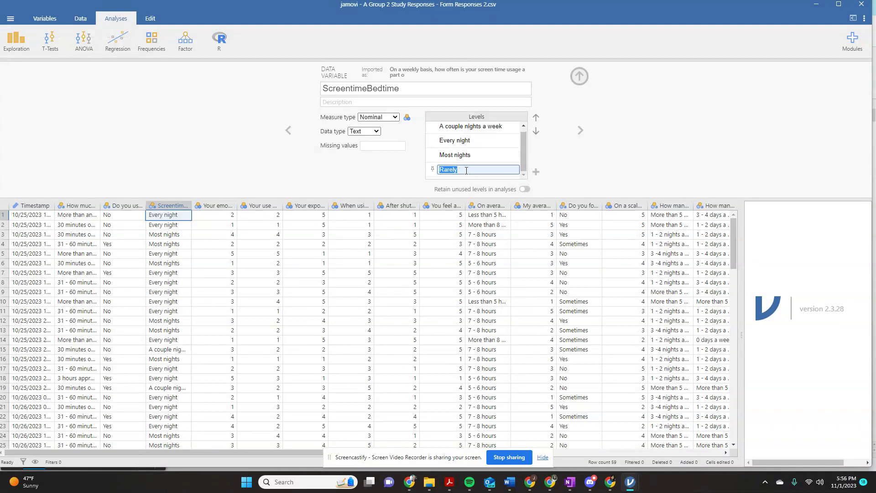
pyautogui.write('1')
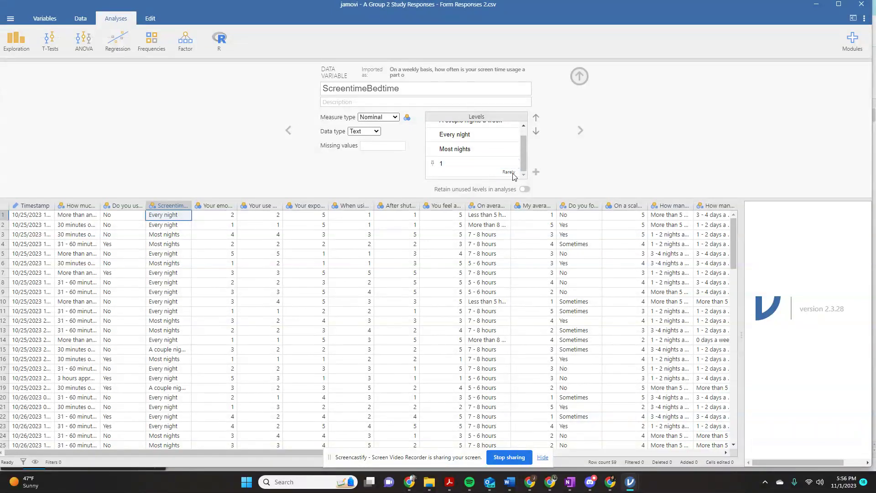
pyautogui.press('Return')
# Step: Relabel 'A couple nights a week', 'Most nights' and 'Every night' as 2, 3 and 4
pyautogui.scroll(1, 498, 146)
pyautogui.click(500, 130)
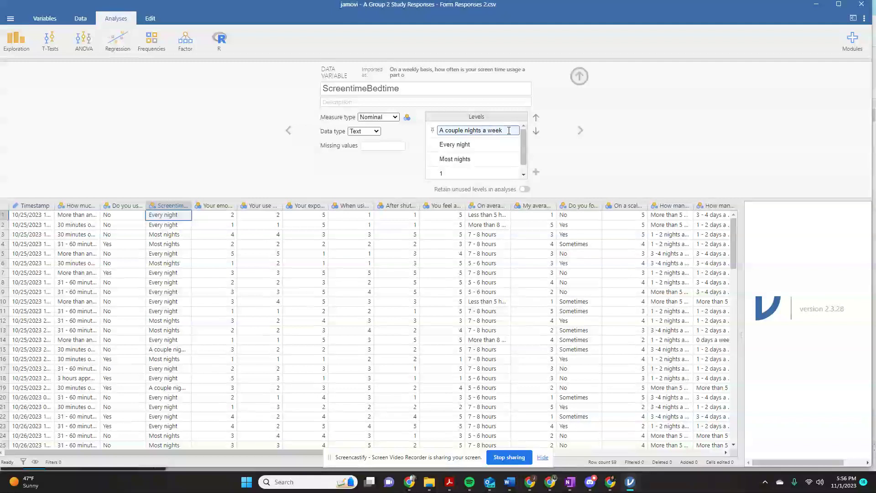
pyautogui.tripleClick(505, 130)
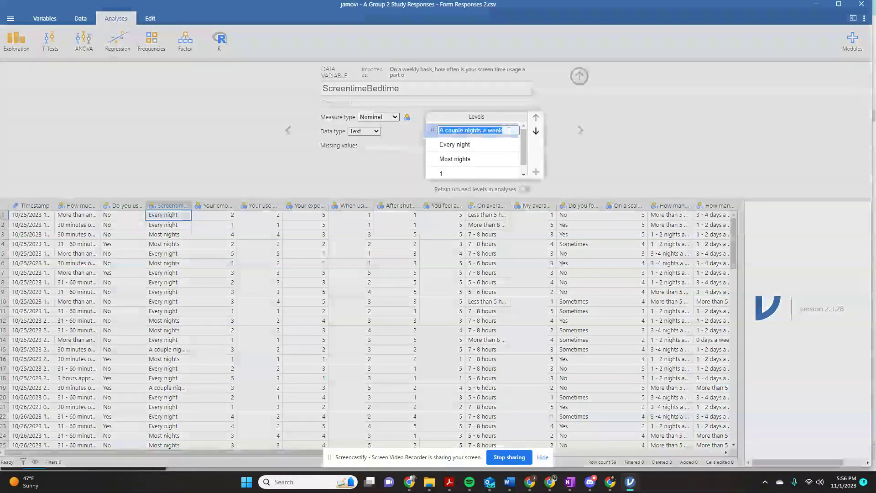
pyautogui.write('2')
pyautogui.press('Return')
pyautogui.tripleClick(471, 165)
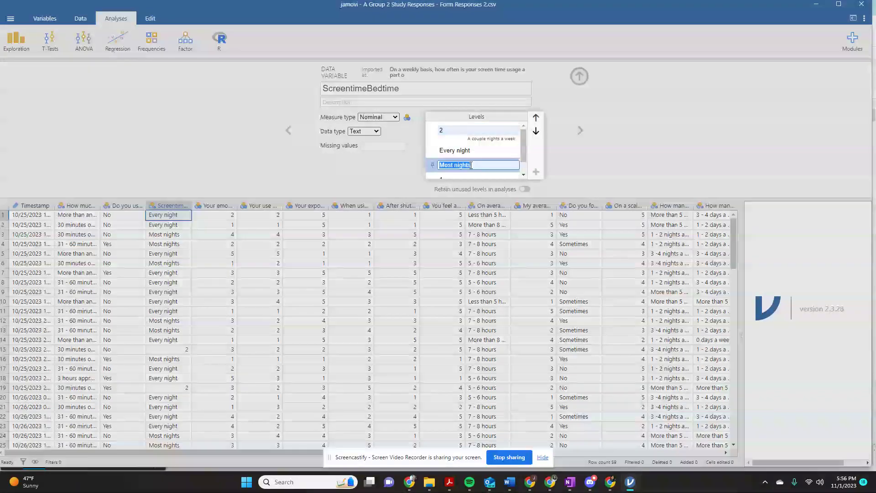
pyautogui.write('3')
pyautogui.press('Return')
pyautogui.tripleClick(472, 150)
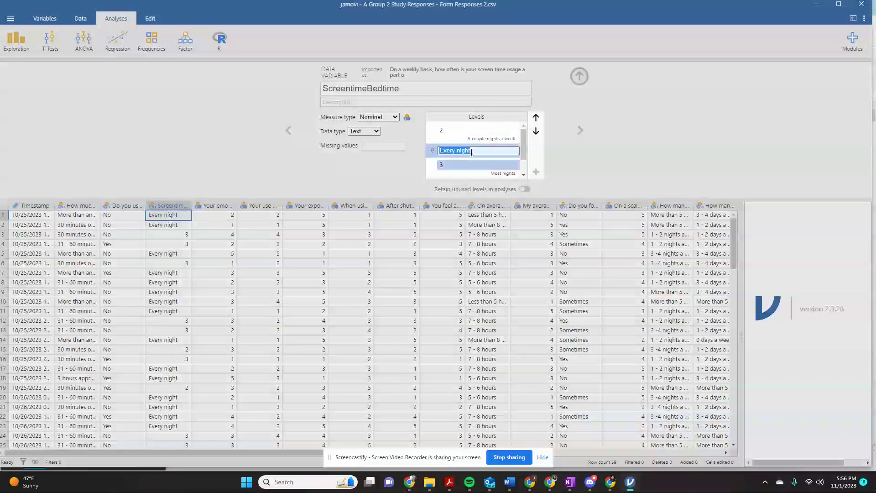
pyautogui.write('4')
pyautogui.press('Return')
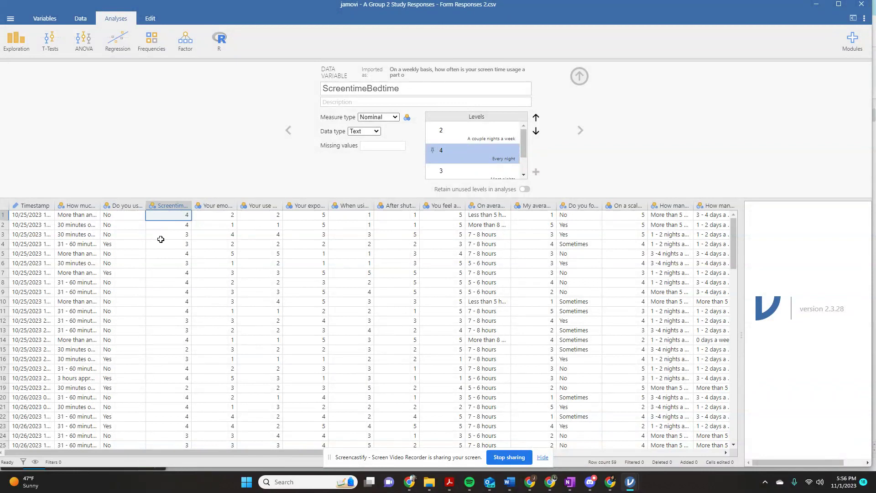
pyautogui.click(363, 131)
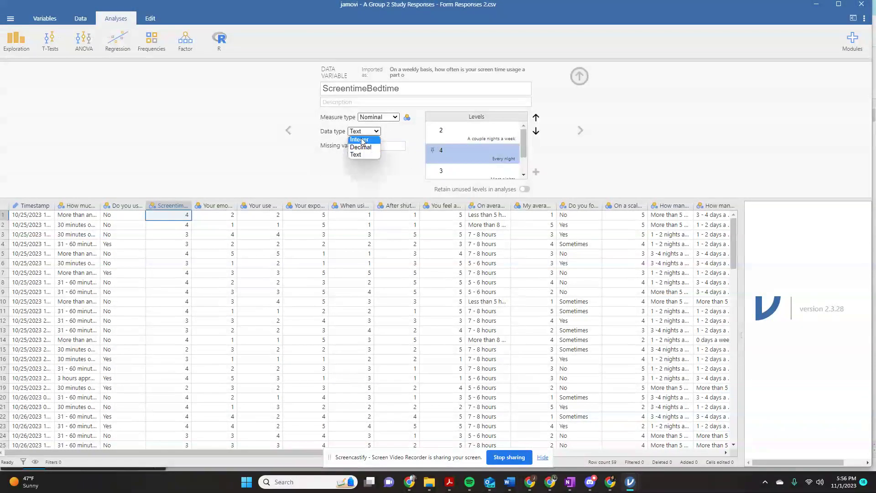
pyautogui.click(362, 141)
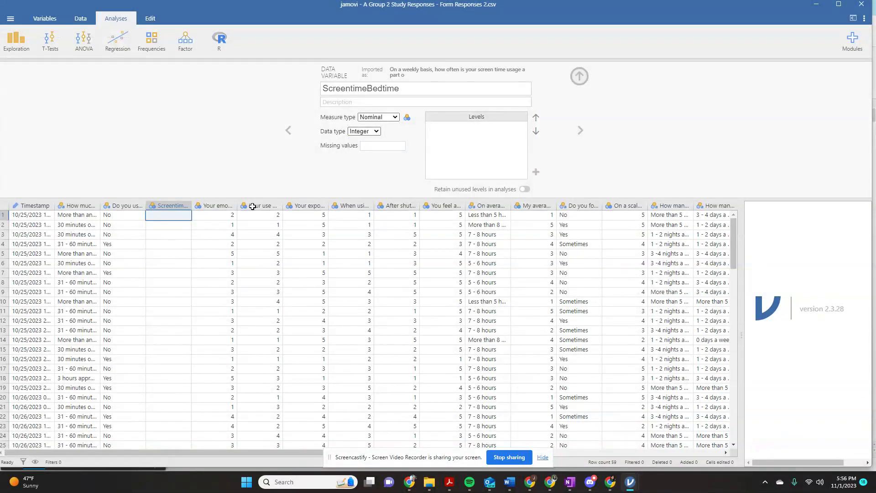
pyautogui.click(370, 133)
pyautogui.click(365, 157)
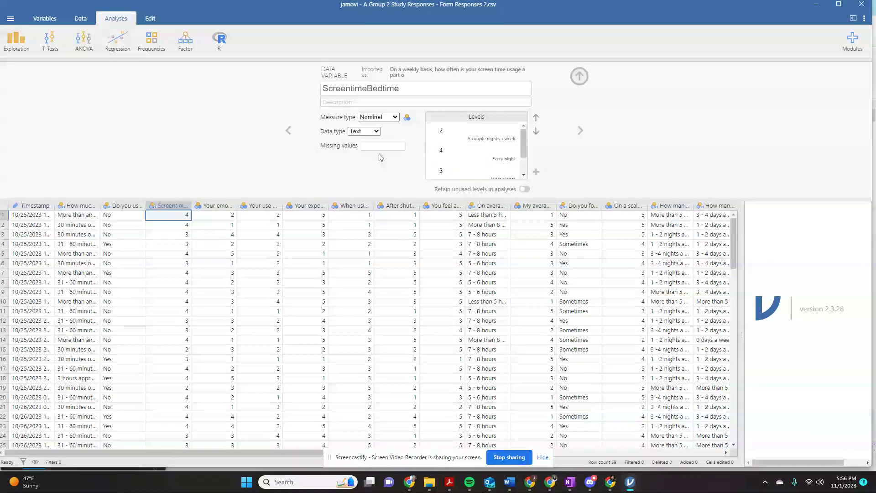
pyautogui.click(166, 205)
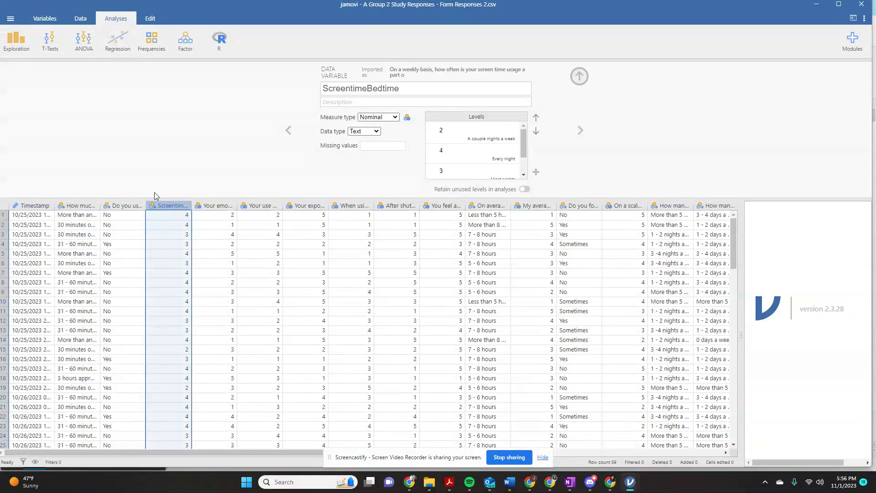
# Step: Run a Descriptives analysis on ScreentimeBedtime with frequency tables
pyautogui.click(15, 51)
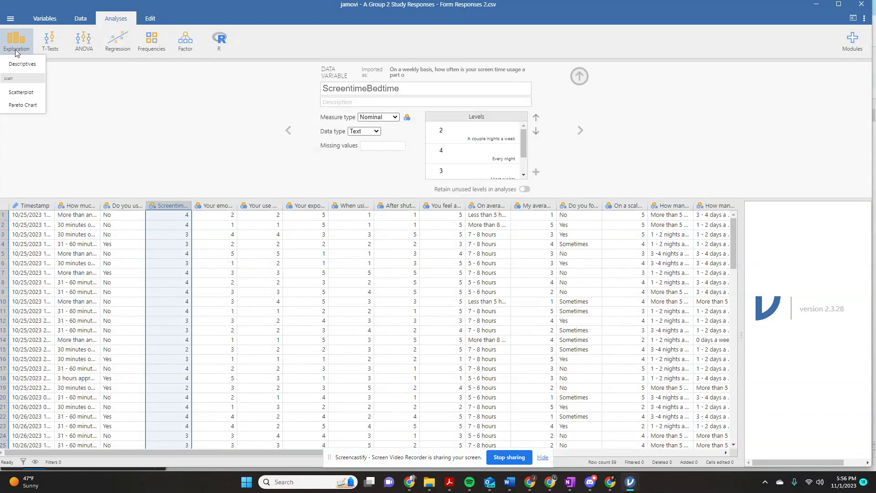
pyautogui.click(19, 66)
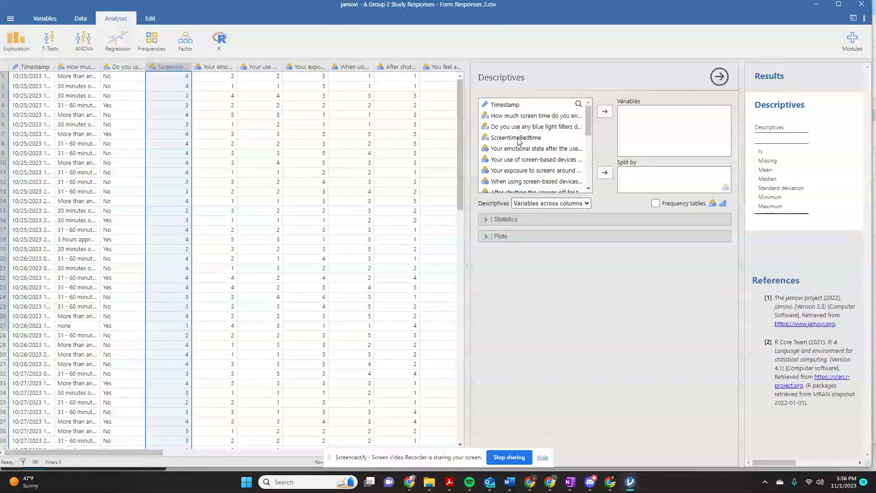
pyautogui.click(520, 139)
pyautogui.click(606, 114)
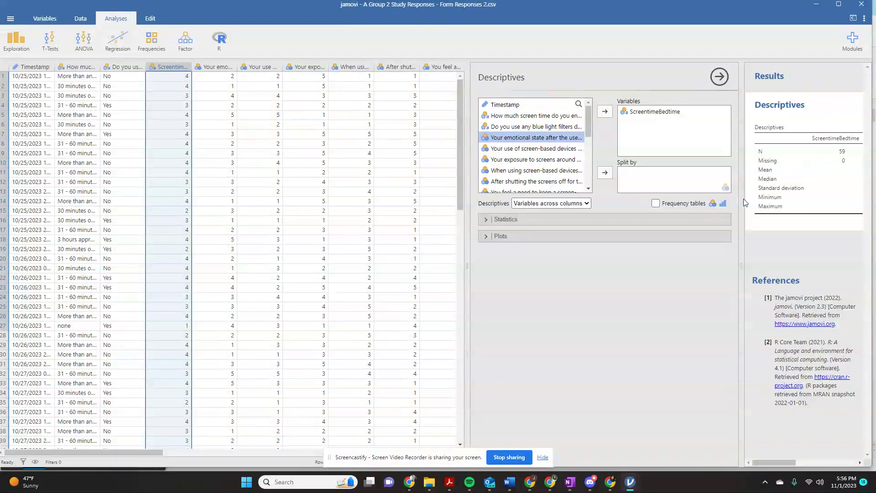
pyautogui.click(656, 203)
# Step: Widen the results to read the frequency table, then restore the grid and close the options
pyautogui.moveTo(745, 272); pyautogui.dragTo(505, 287)
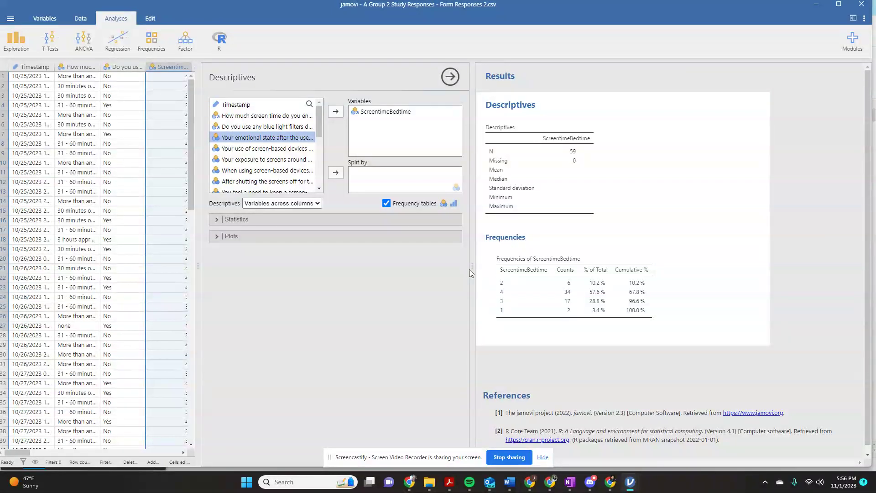
pyautogui.moveTo(473, 267); pyautogui.dragTo(757, 249)
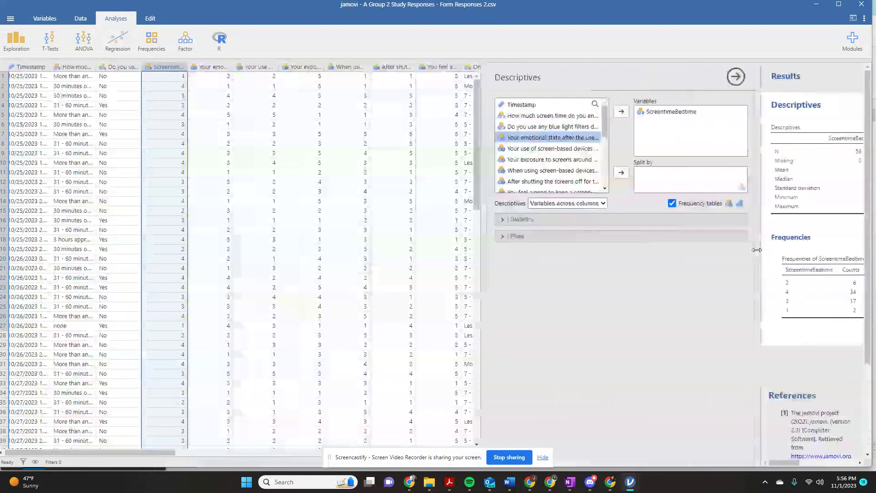
pyautogui.click(736, 76)
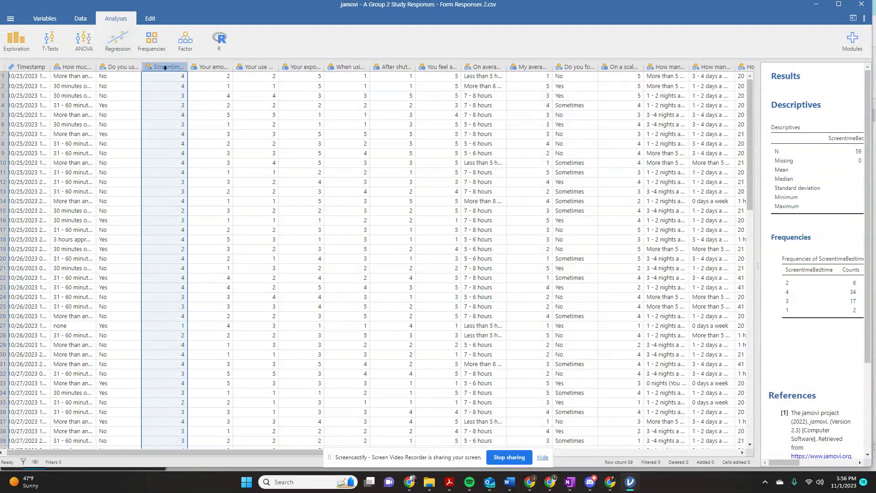
# Step: Insert a new data variable just before the ScreentimeBedtime column
pyautogui.rightClick(165, 68)
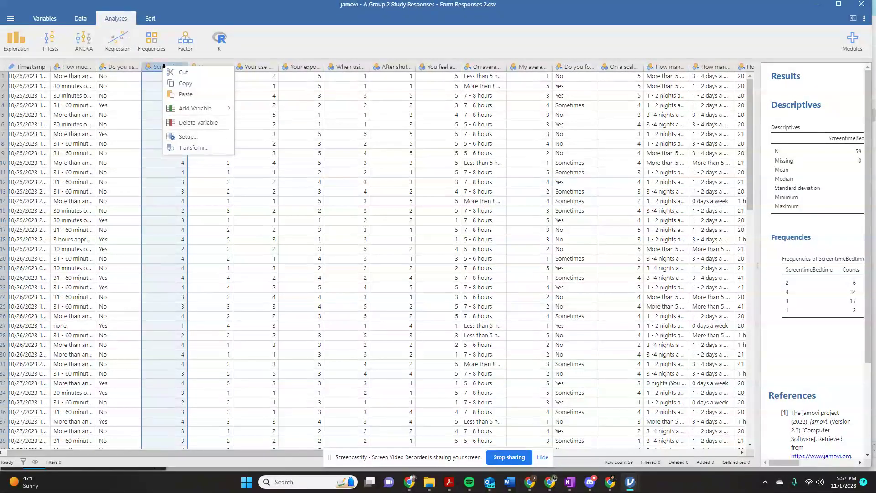
pyautogui.moveTo(187, 111)
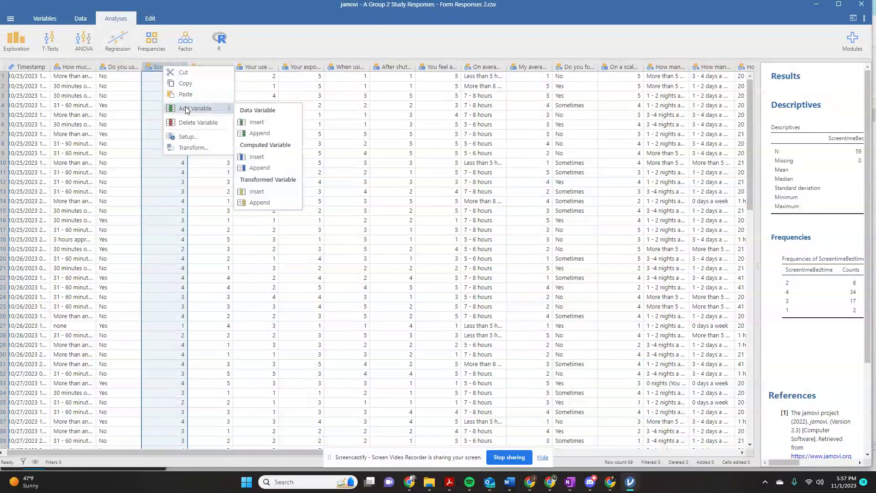
pyautogui.click(256, 123)
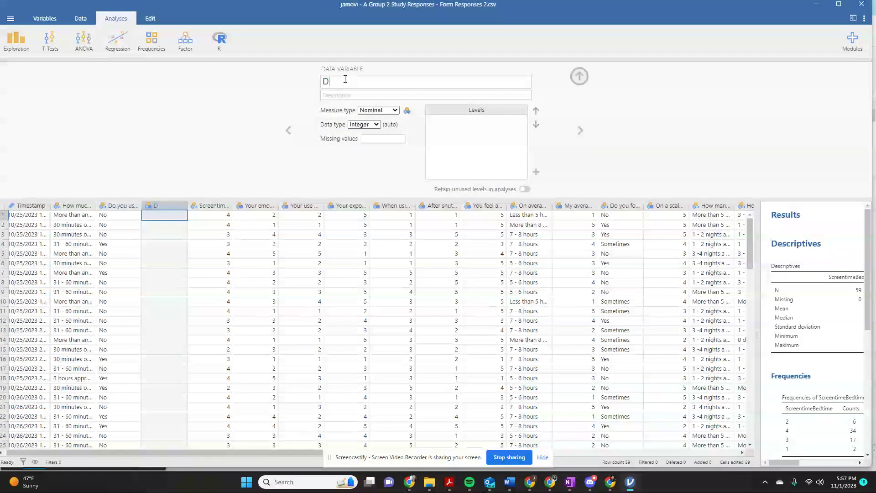
# Step: Name the new variable ScreenTimeBedTime2 and make it Ordinal with Integer data type
pyautogui.doubleClick(324, 81)
pyautogui.write('S')
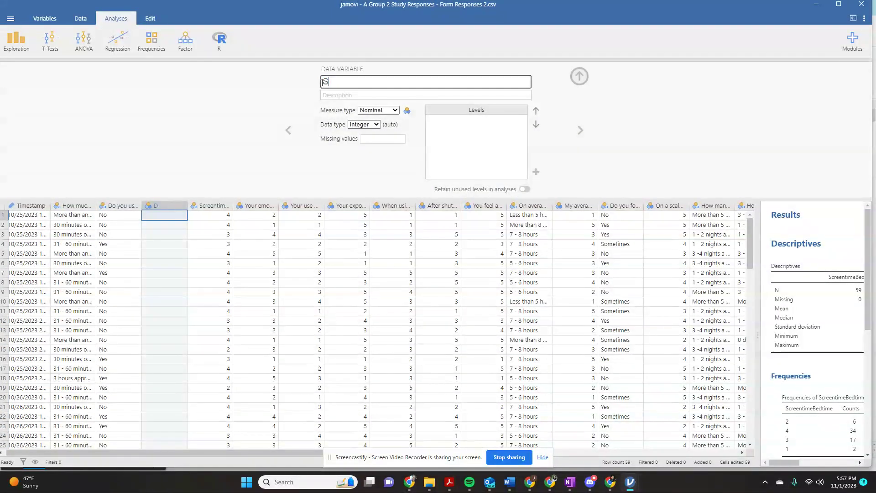
pyautogui.write('creenTimeBedTime2')
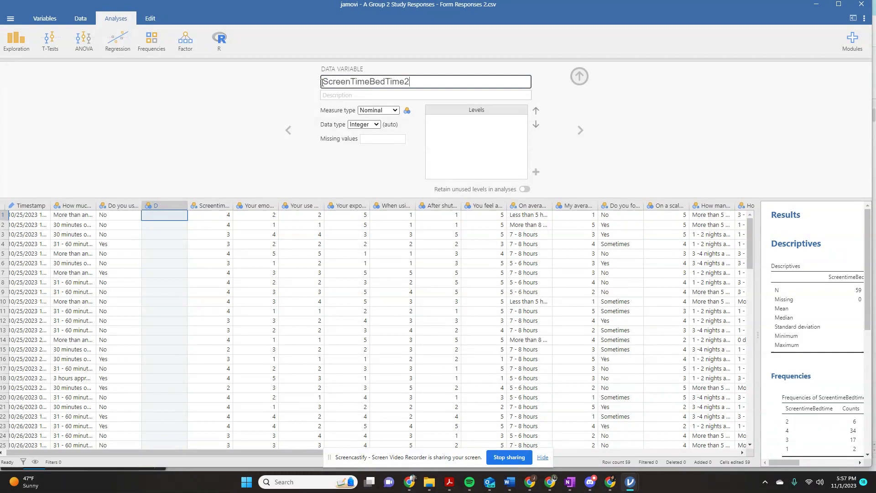
pyautogui.click(388, 111)
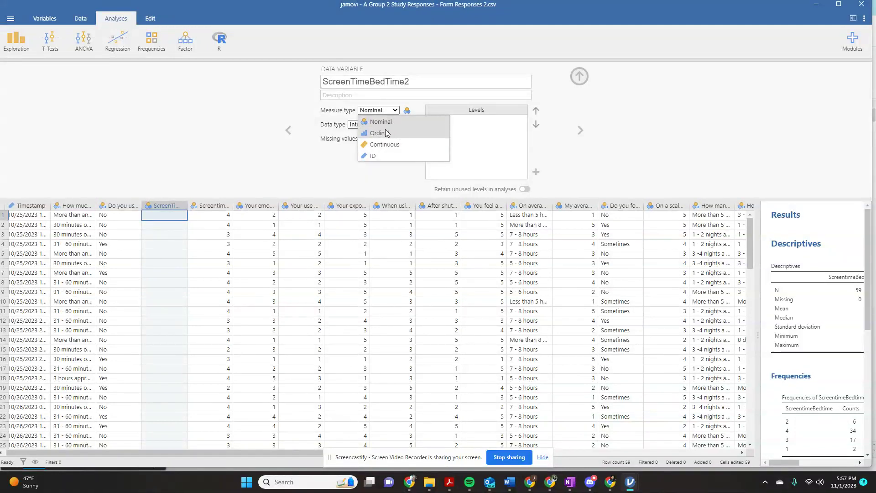
pyautogui.click(387, 134)
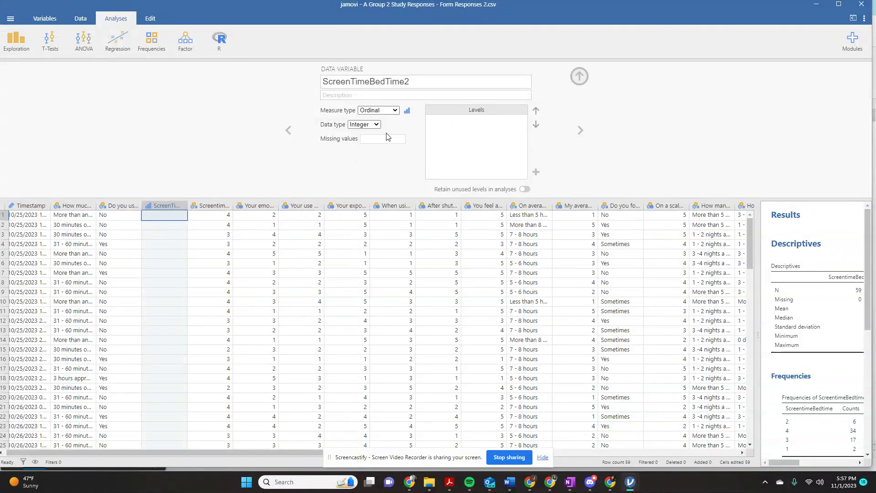
pyautogui.click(377, 125)
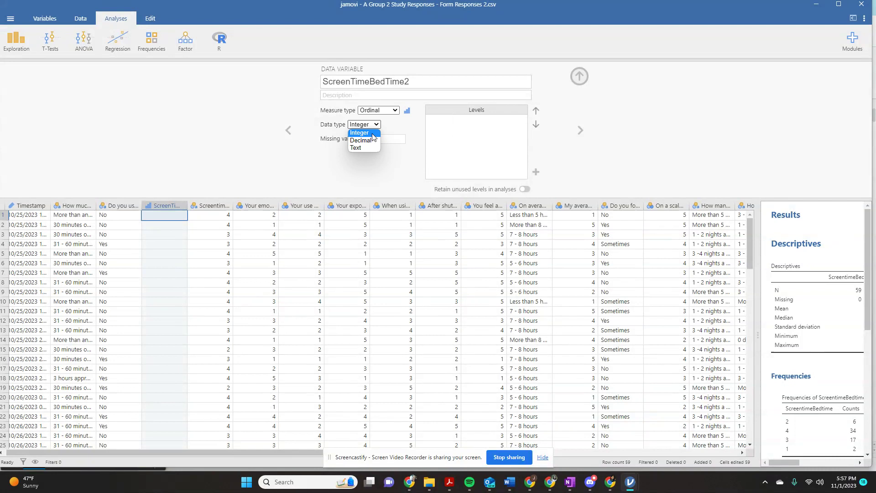
pyautogui.click(372, 137)
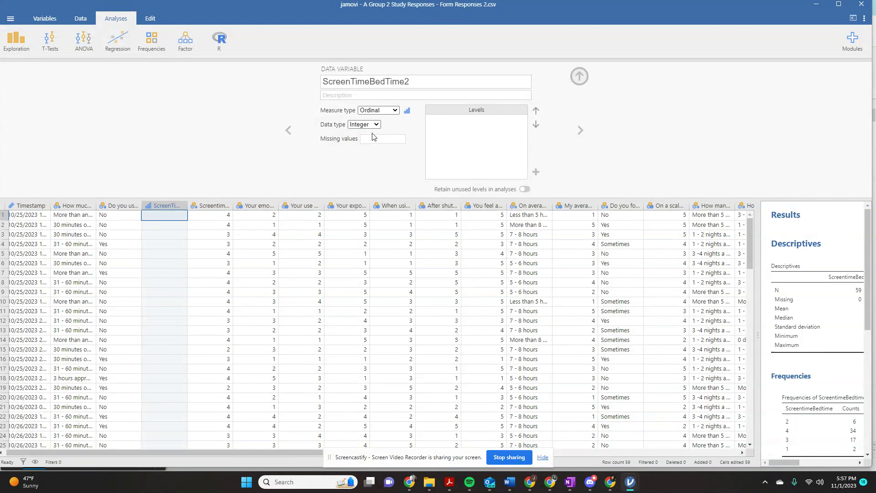
# Step: Copy all 59 ScreentimeBedtime values into ScreenTimeBedTime2 starting at row 1
pyautogui.click(212, 225)
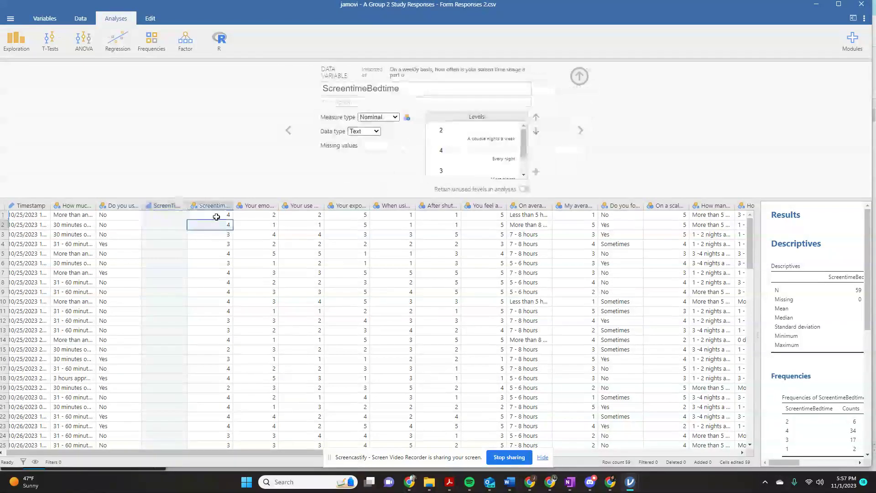
pyautogui.click(217, 214)
pyautogui.moveTo(217, 214); pyautogui.dragTo(220, 270)
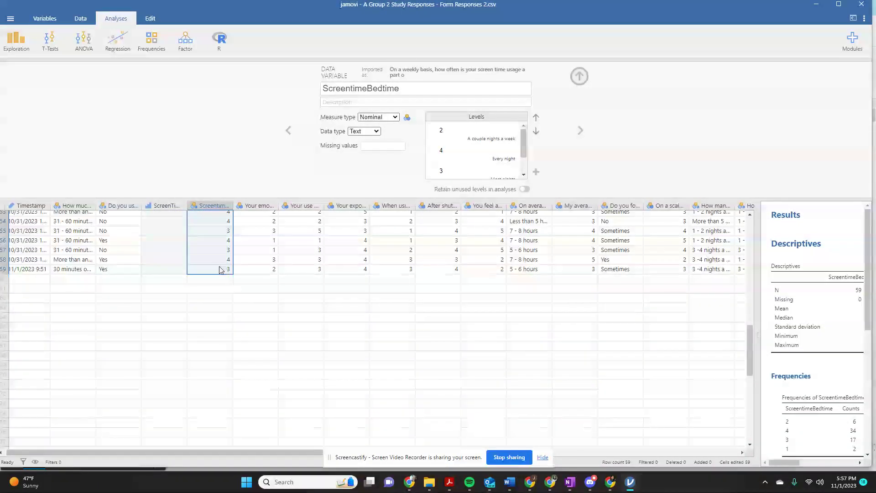
pyautogui.scroll(10, 219, 269)
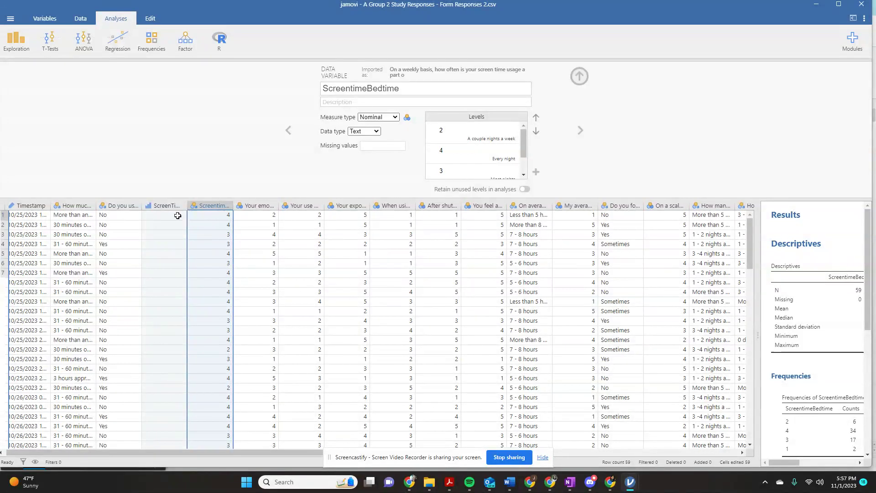
pyautogui.click(171, 215)
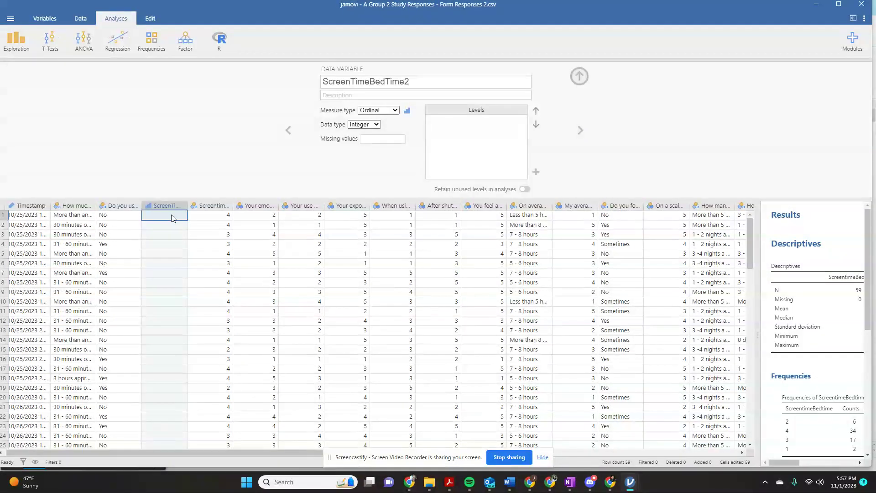
pyautogui.hotkey('ctrl', 'v')
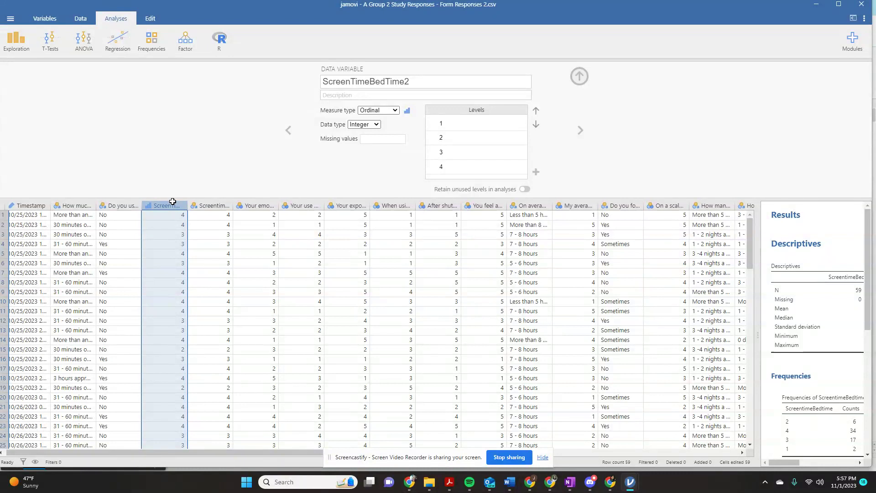
# Step: Run Descriptives on ScreenTimeBedTime2 with frequency tables, giving mean 3.41, median 4, SD 0.812
pyautogui.click(23, 47)
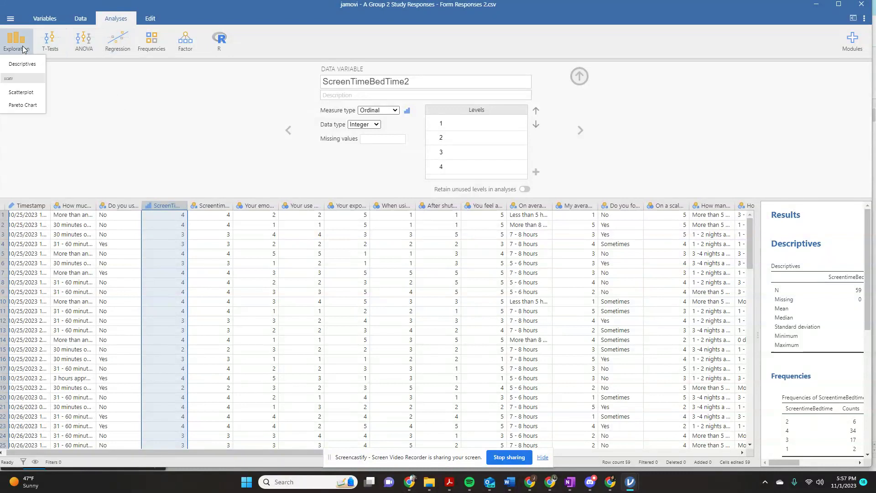
pyautogui.click(23, 65)
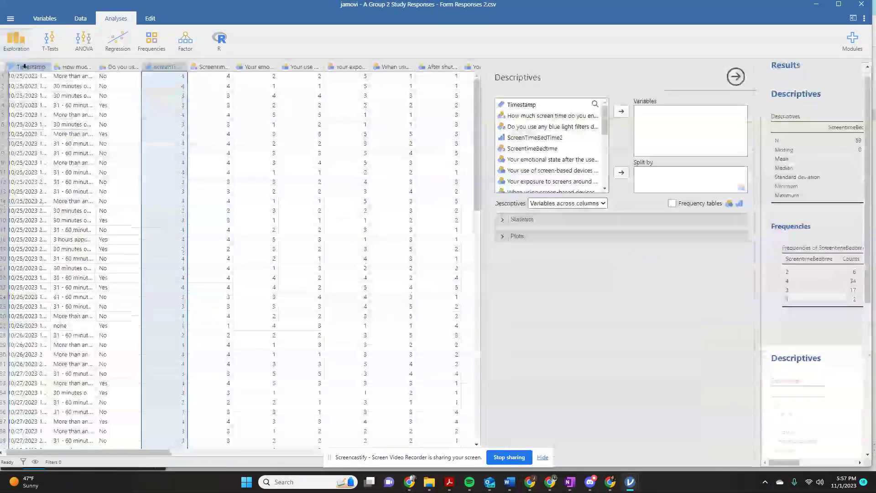
pyautogui.click(547, 137)
pyautogui.click(621, 112)
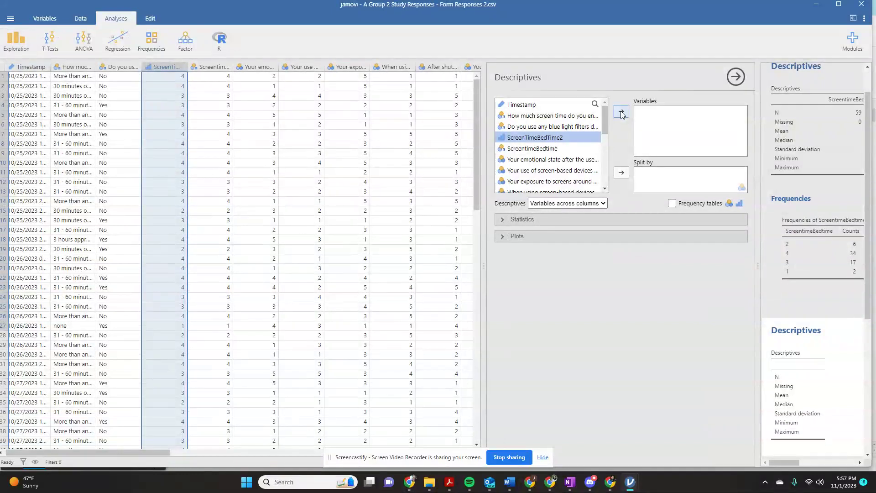
pyautogui.moveTo(757, 267); pyautogui.dragTo(554, 271)
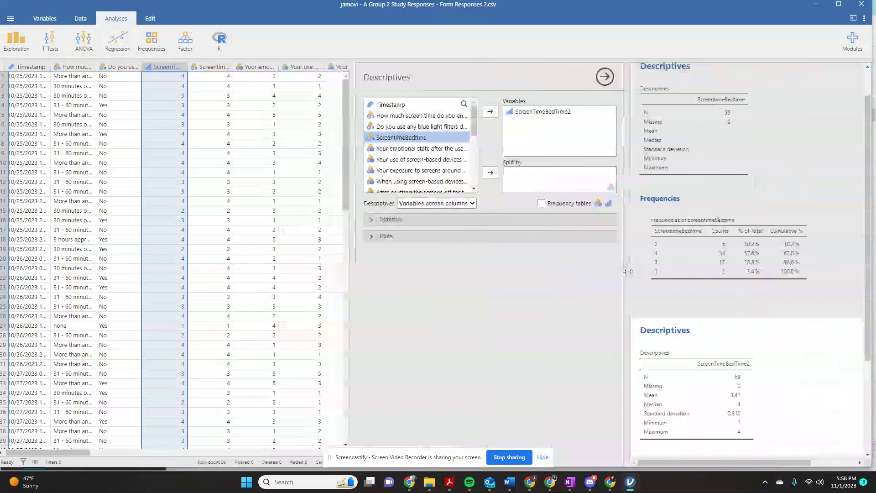
pyautogui.click(528, 114)
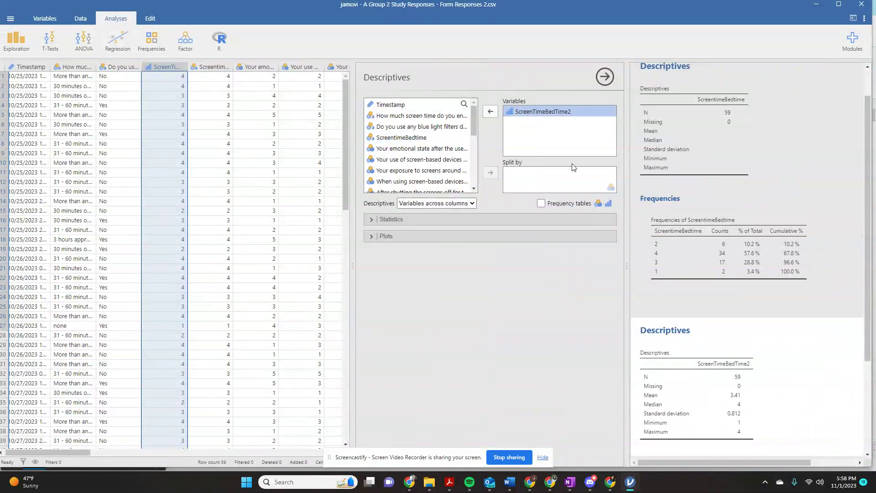
pyautogui.click(556, 206)
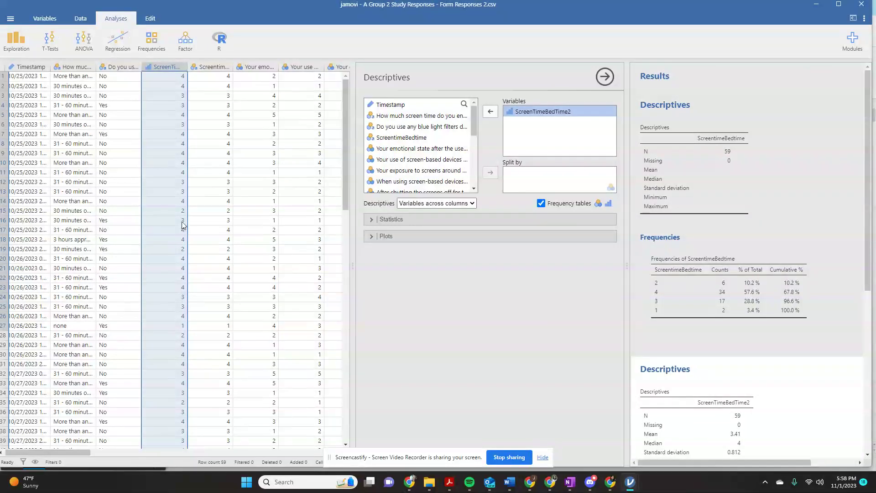
pyautogui.scroll(-12, 182, 132)
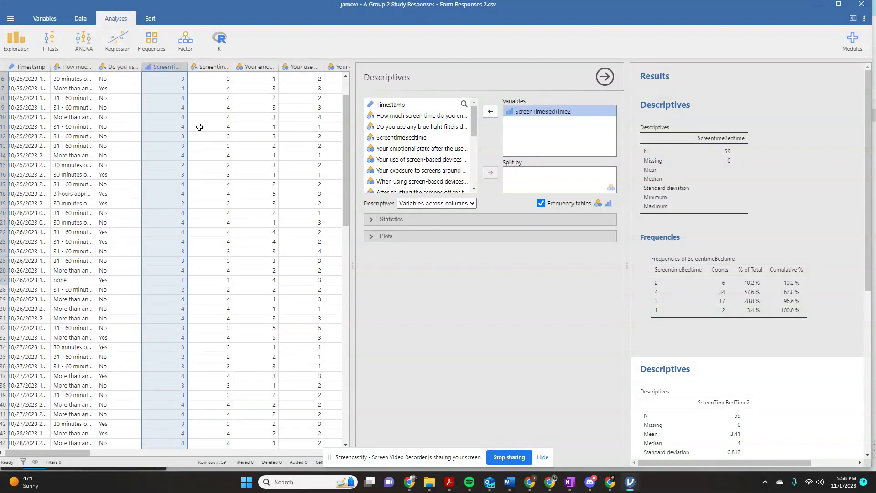
pyautogui.scroll(12, 182, 196)
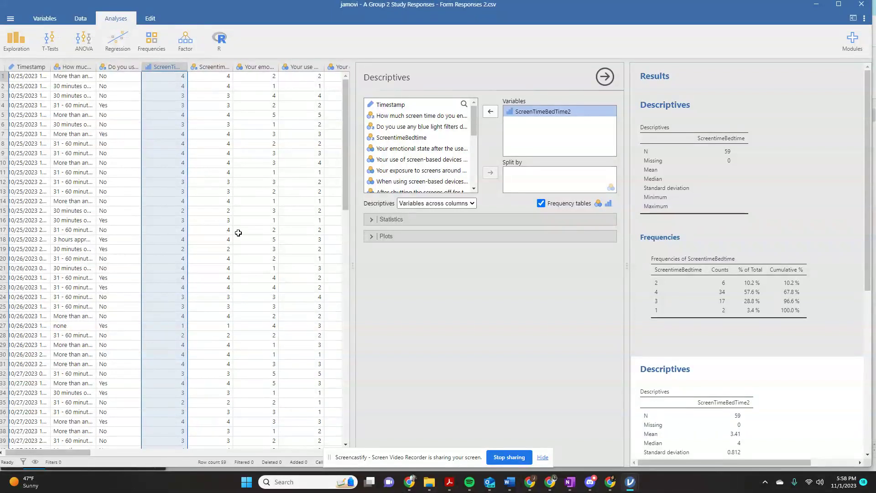
pyautogui.scroll(-2, 719, 194)
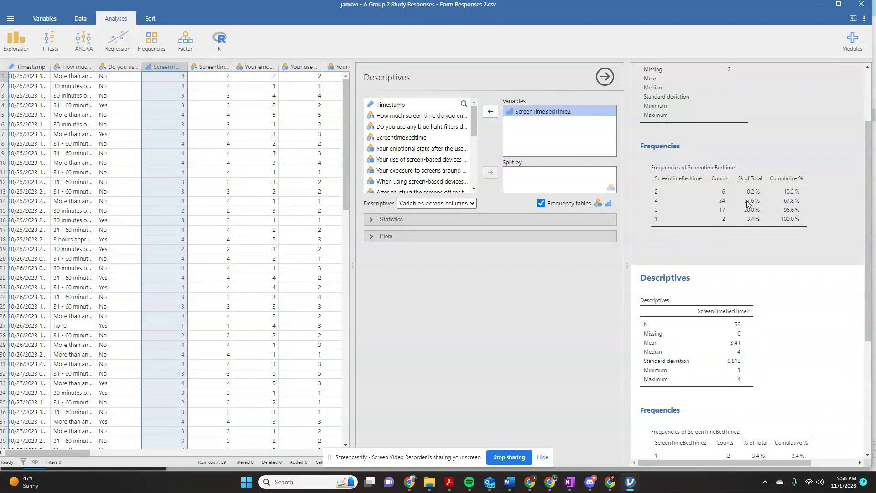
pyautogui.scroll(2, 739, 220)
pyautogui.scroll(-2, 707, 248)
# Step: Widen the data grid beside the Descriptives options and scroll it sideways to show more columns
pyautogui.click(626, 269)
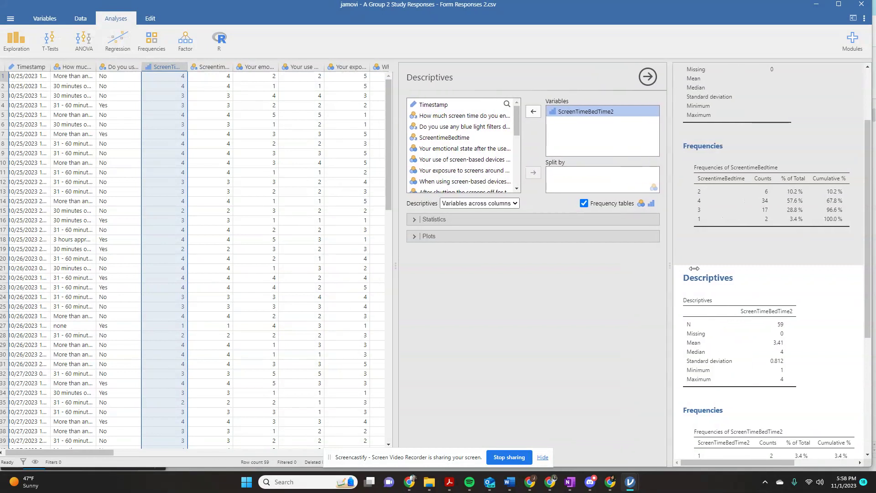
pyautogui.click(425, 267)
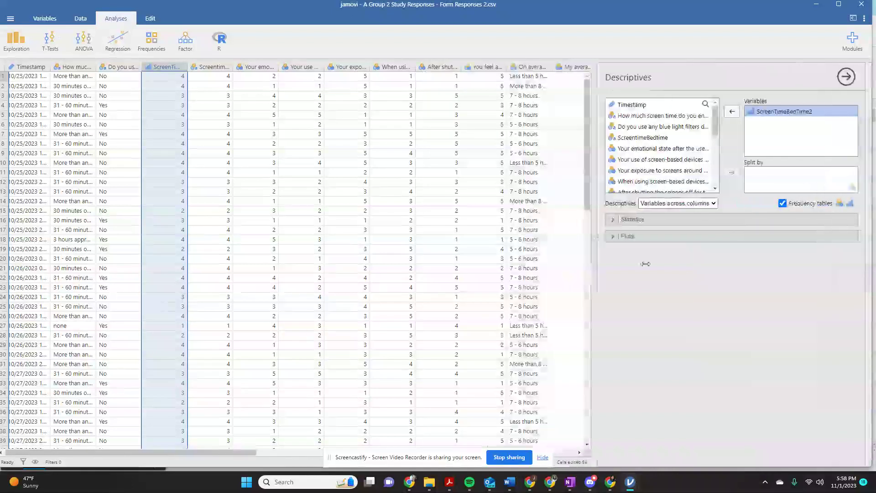
pyautogui.moveTo(502, 269); pyautogui.dragTo(649, 267)
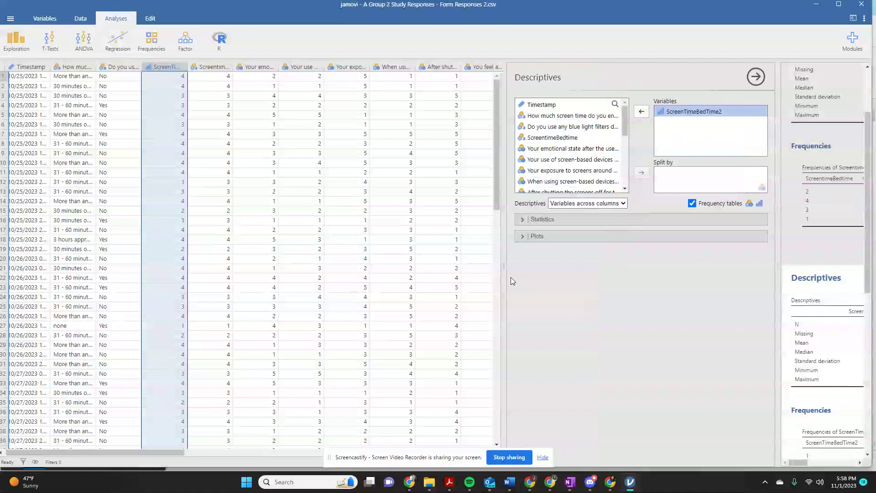
pyautogui.moveTo(153, 453); pyautogui.dragTo(370, 428)
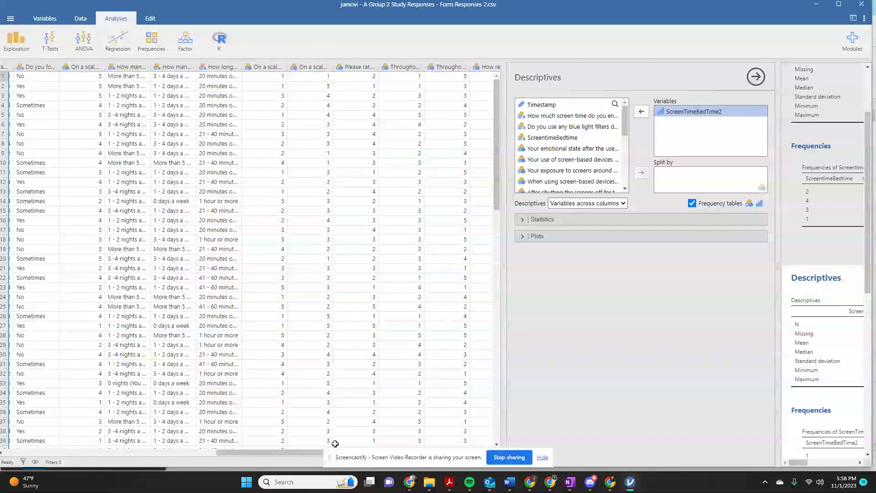
pyautogui.moveTo(315, 452); pyautogui.dragTo(260, 452)
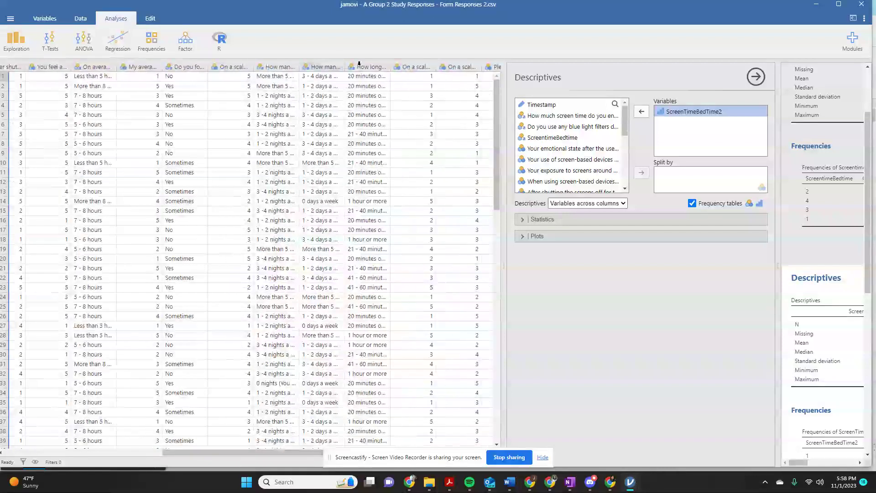